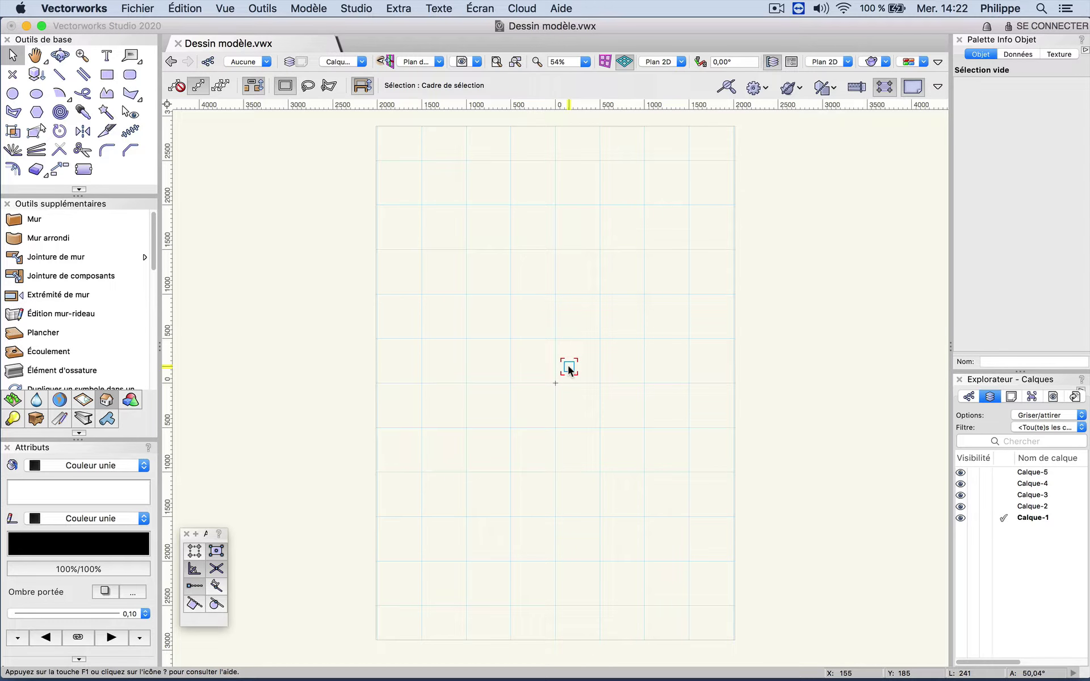
# Step: Show the drawing in the front view (Face) with the Perspective rapprochée projection
pyautogui.click(662, 61)
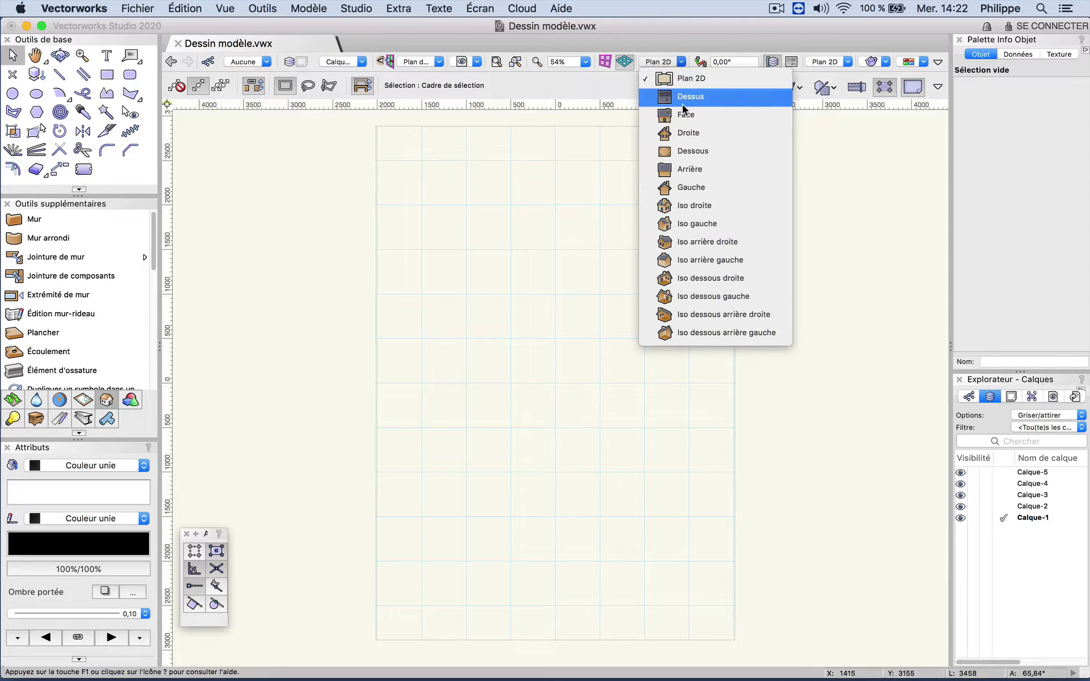
pyautogui.click(684, 116)
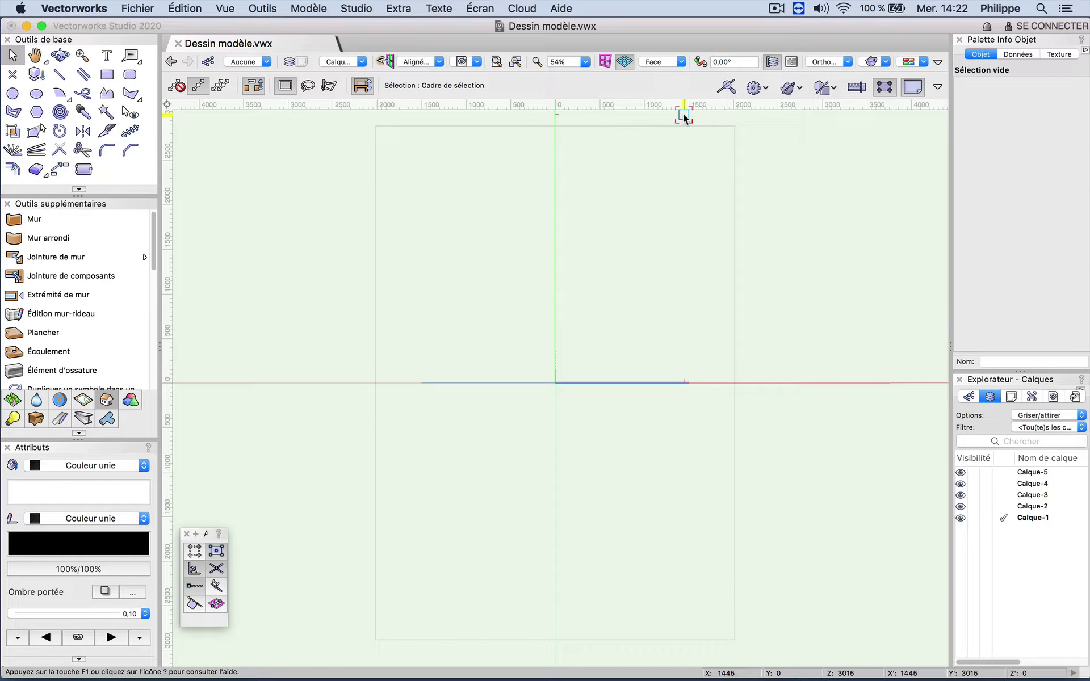
pyautogui.click(823, 62)
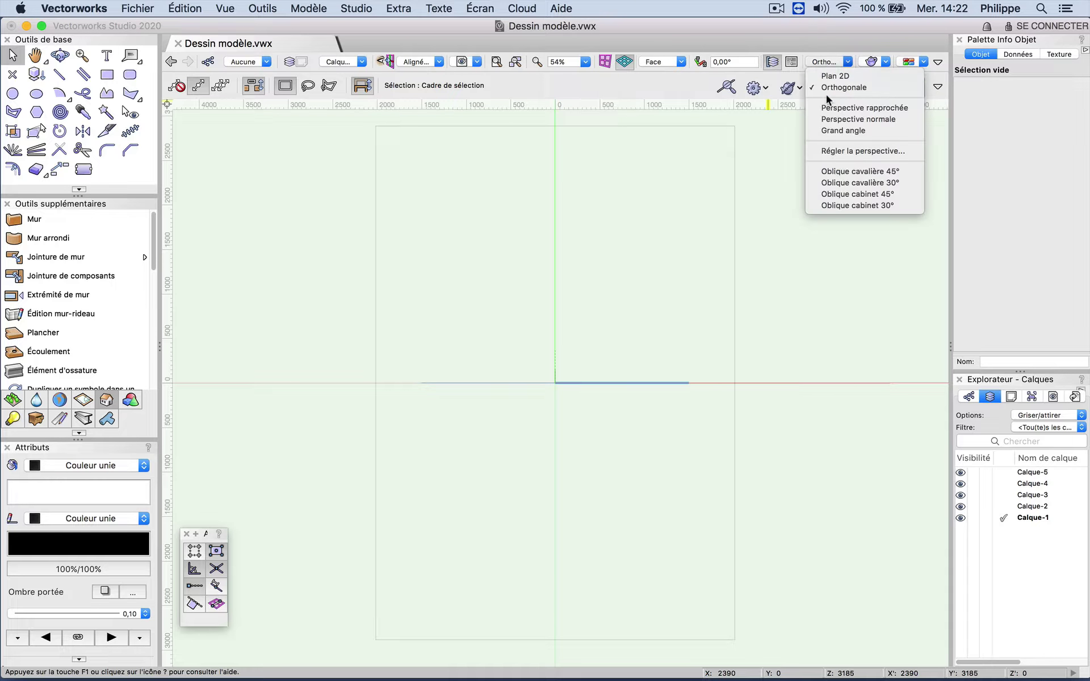
pyautogui.click(829, 108)
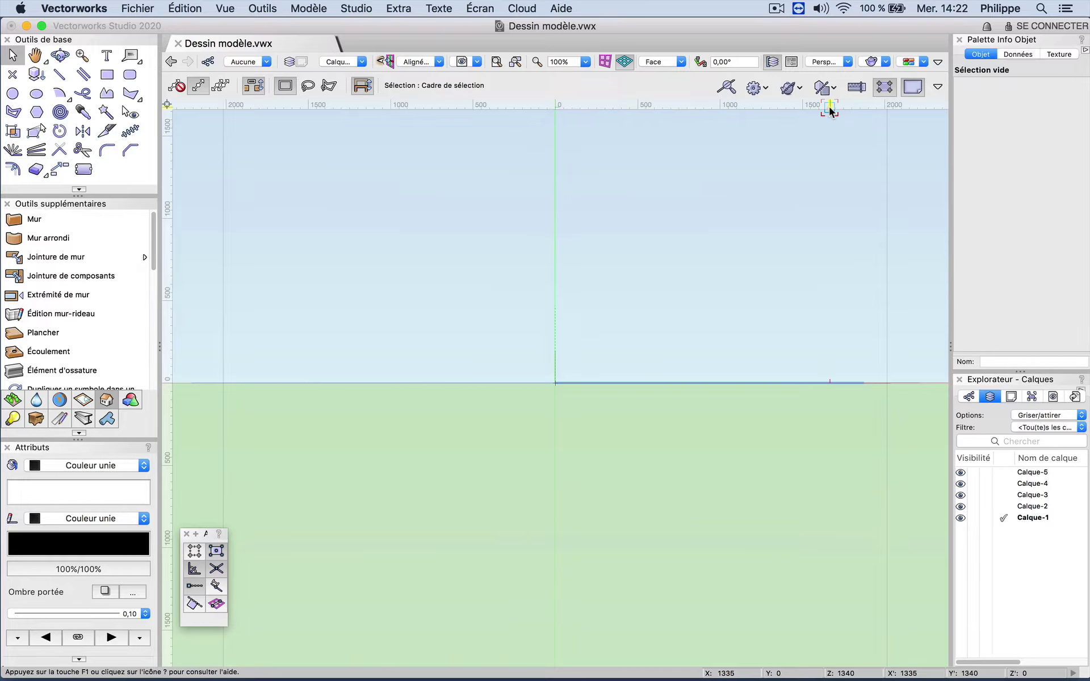
# Step: Look at the presentation sheet Planche 1 [Titre], and return to the design layer Calque-1
pyautogui.click(340, 63)
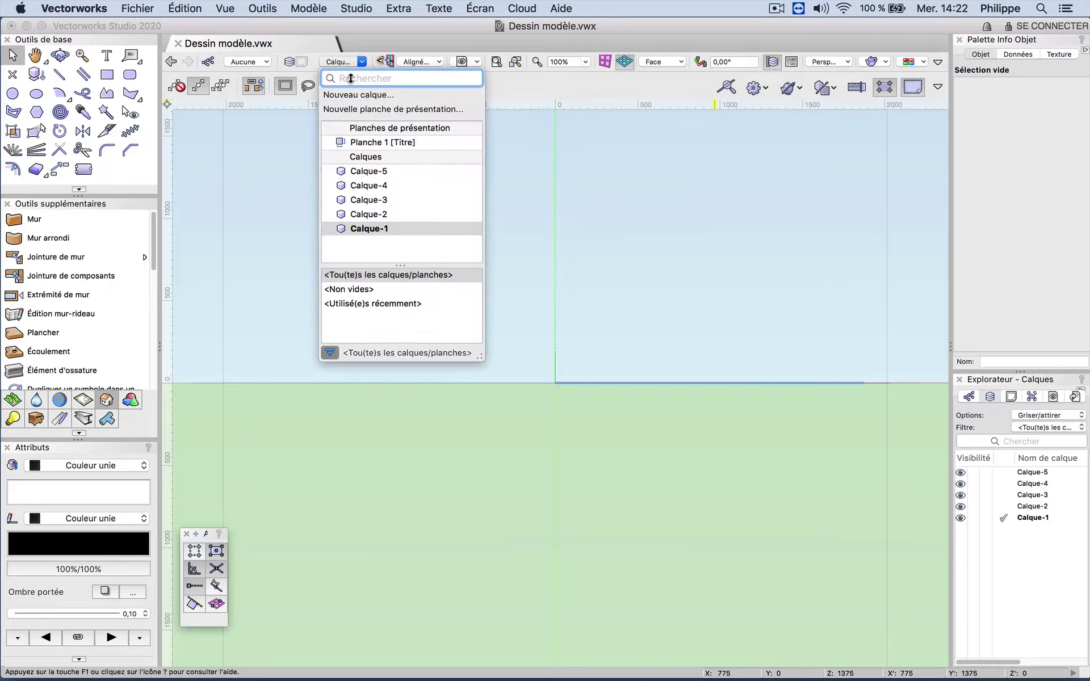
pyautogui.click(388, 142)
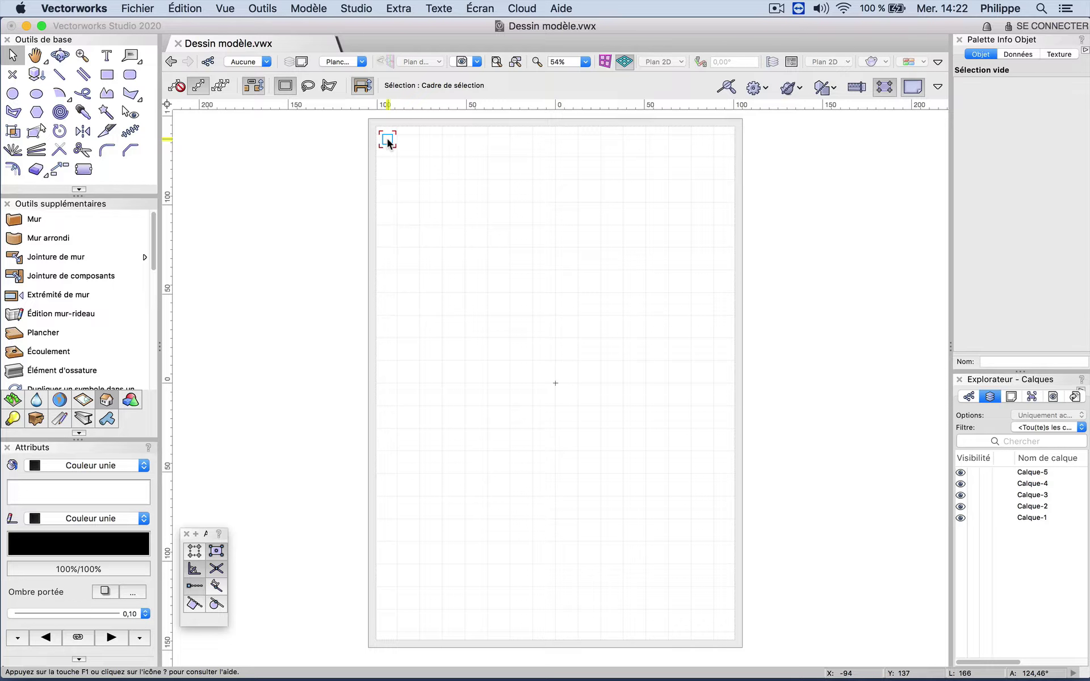
pyautogui.click(340, 61)
pyautogui.click(398, 227)
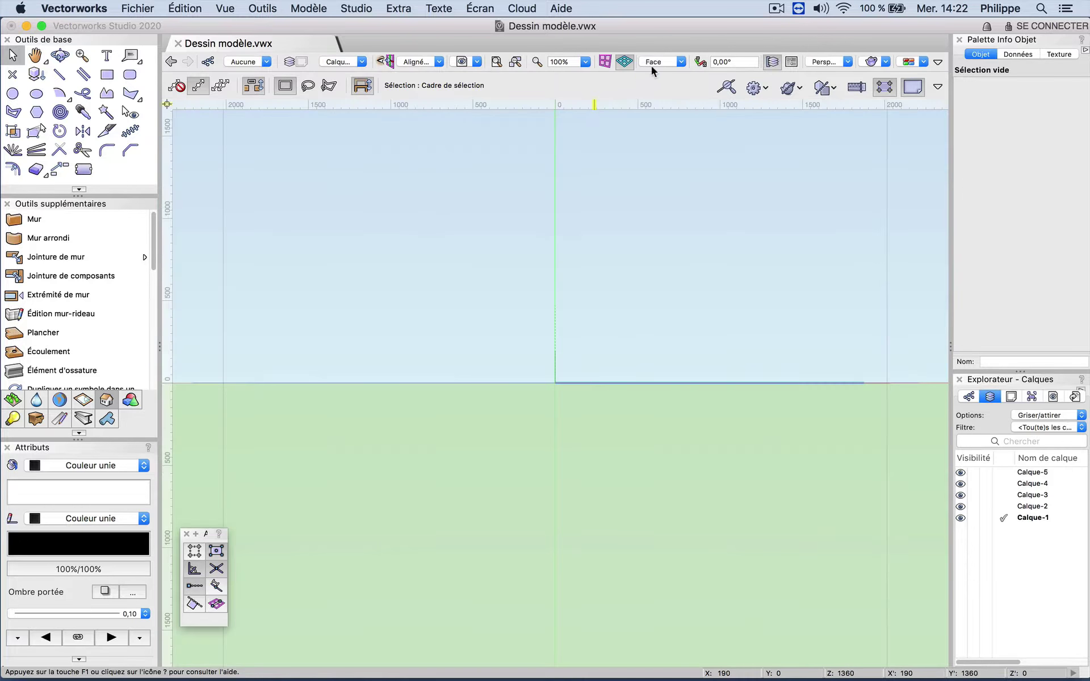
# Step: Return Calque-1 to the Plan 2D view and fit the page to the window
pyautogui.click(662, 62)
pyautogui.click(659, 77)
pyautogui.click(495, 62)
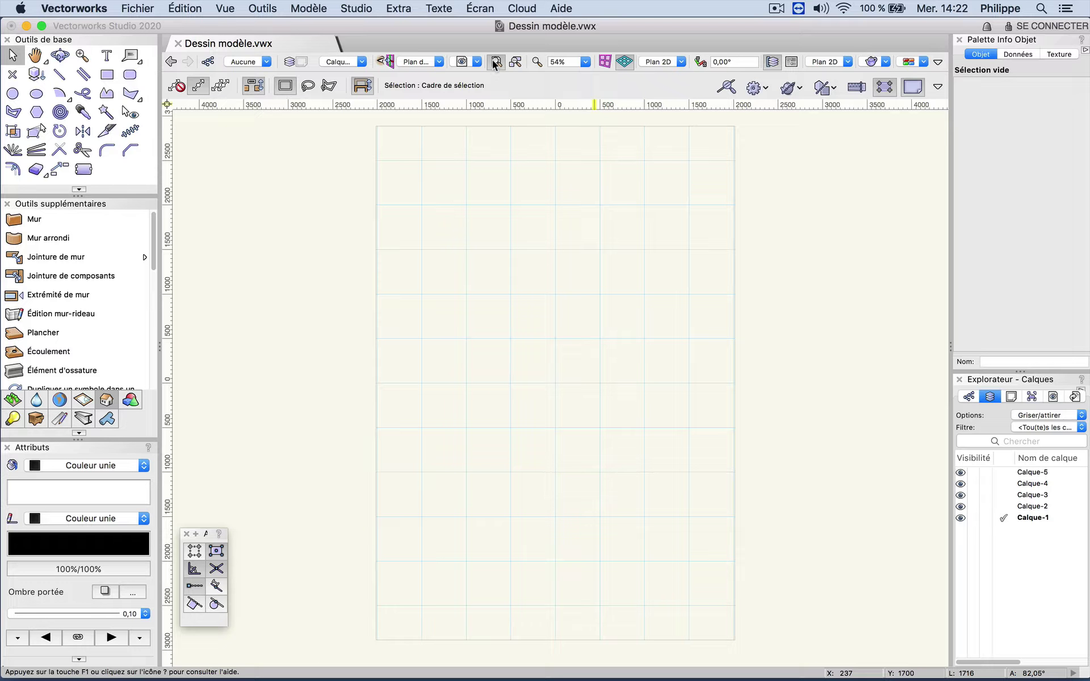
# Step: Set the drawing's page format to ISO A1 and fit the whole page in the window
pyautogui.click(137, 8)
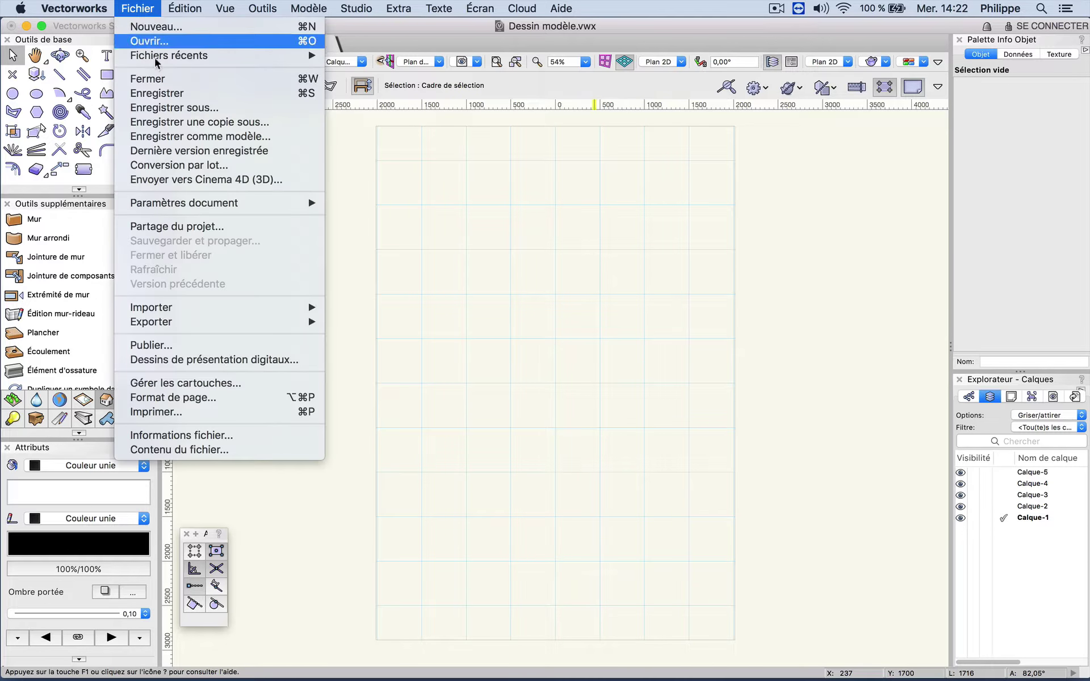
pyautogui.click(191, 401)
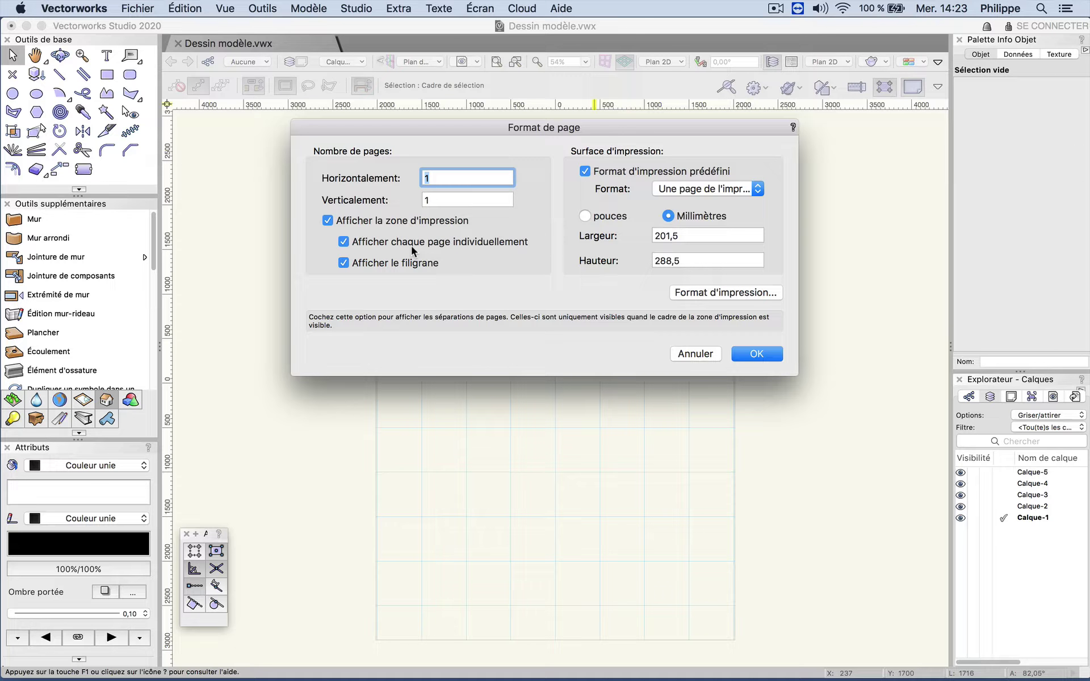
pyautogui.click(708, 189)
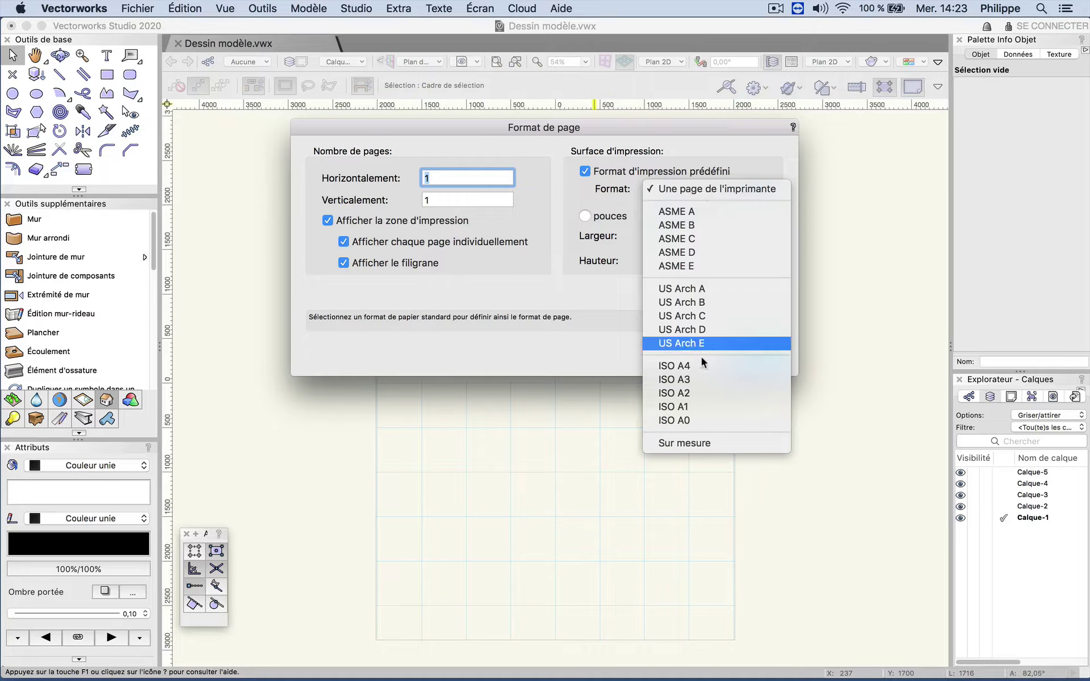
pyautogui.click(693, 404)
pyautogui.click(757, 355)
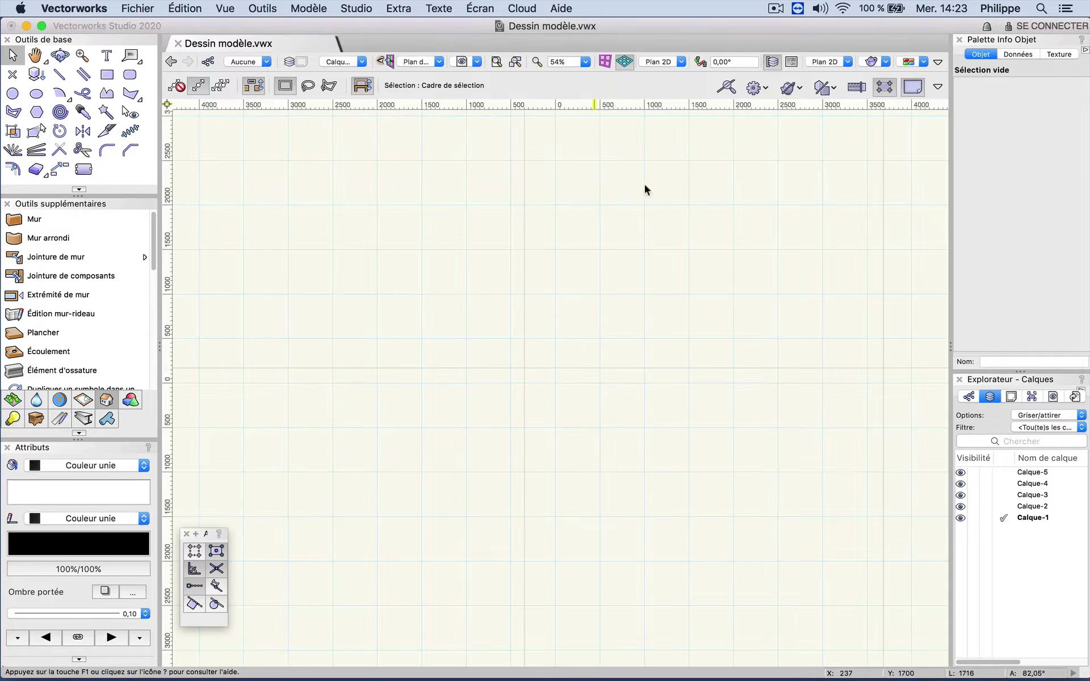
pyautogui.click(494, 62)
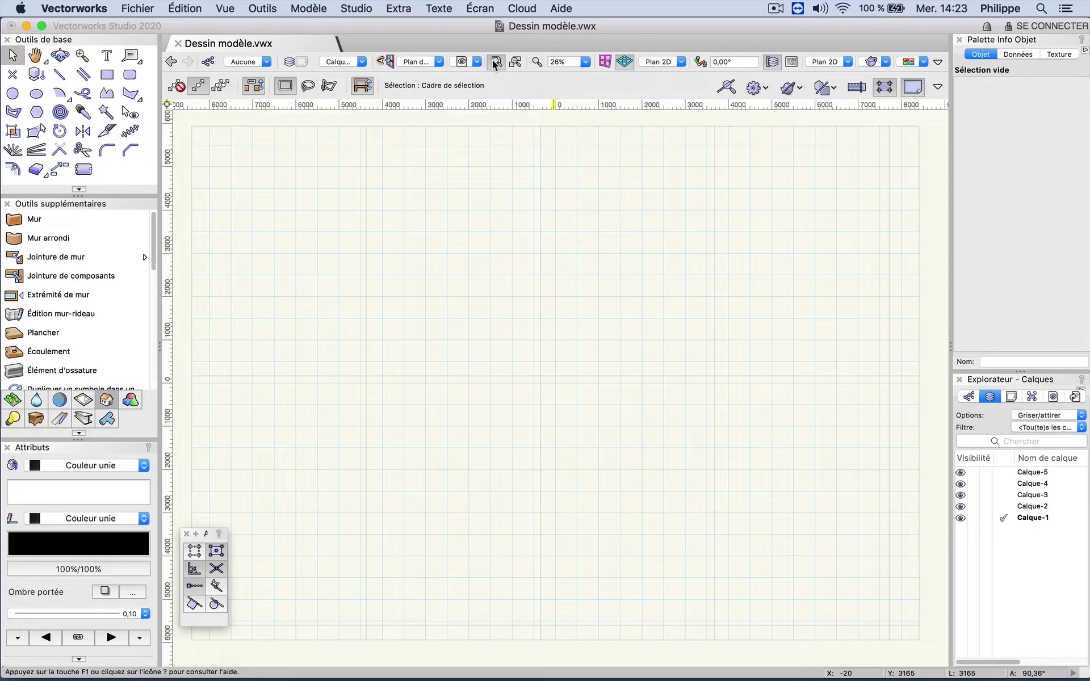
# Step: Review the snap grid and screen grid spacing in the snapping preferences
pyautogui.click(399, 8)
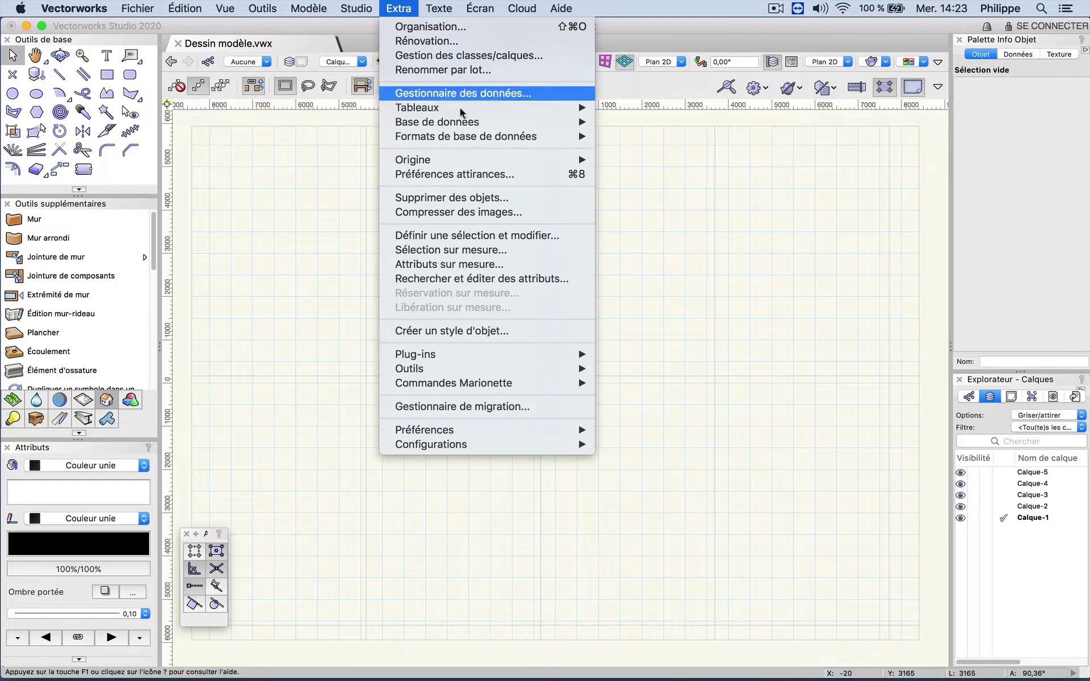
pyautogui.click(470, 174)
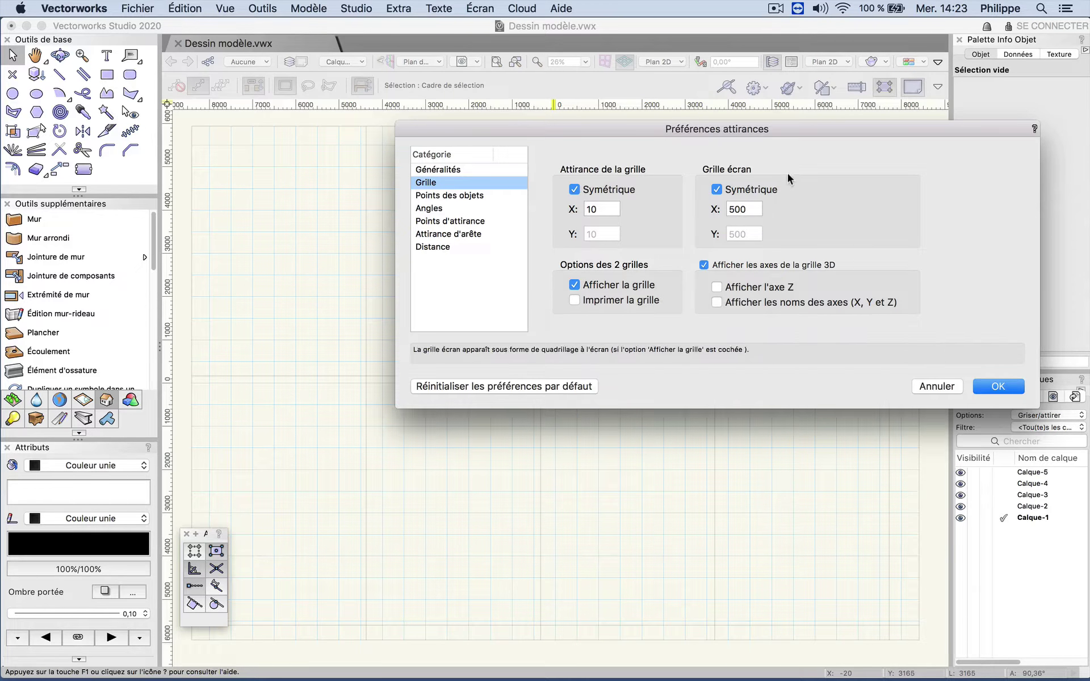
pyautogui.click(999, 387)
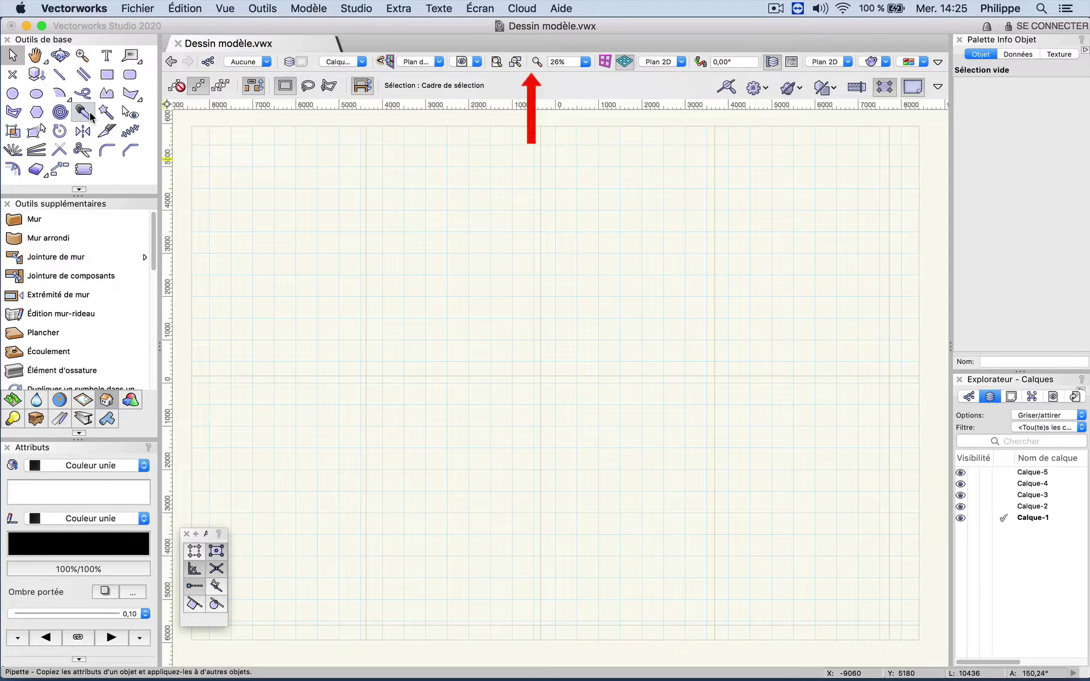
# Step: Review the class organisation and the classes available as the active class
pyautogui.click(207, 62)
pyautogui.press('Escape')
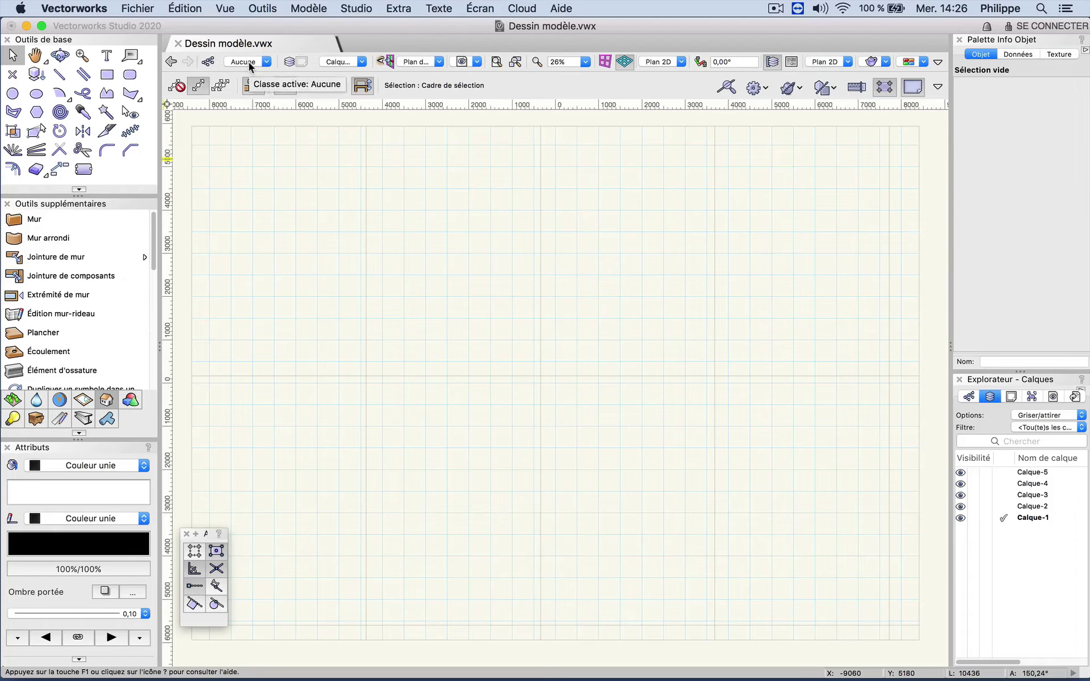
pyautogui.click(249, 62)
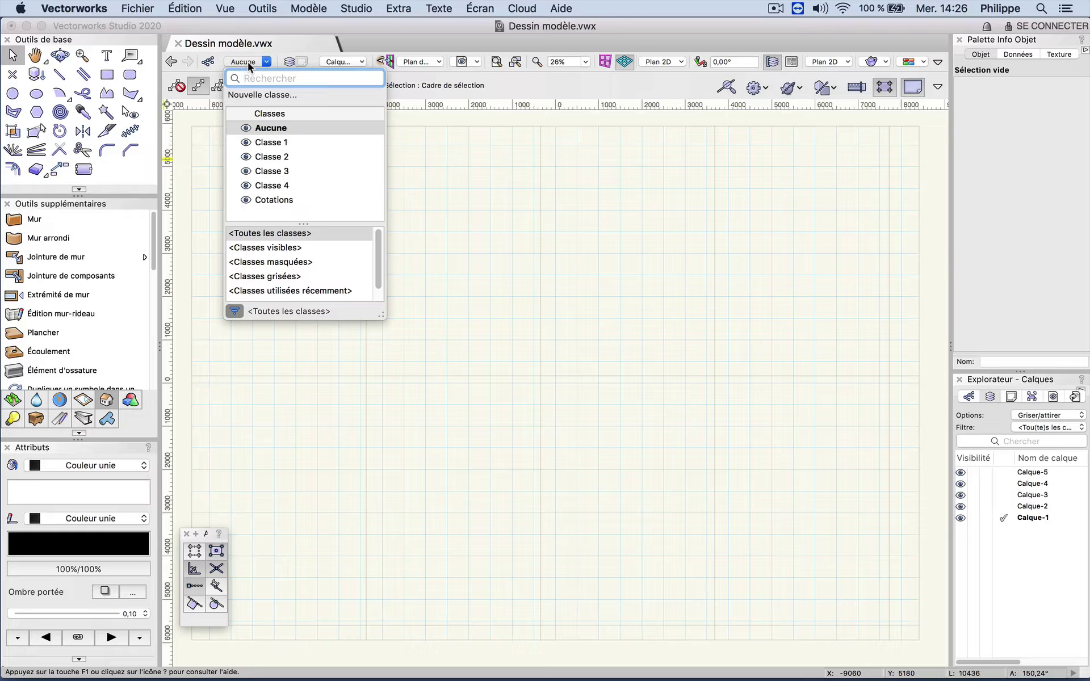
pyautogui.click(248, 63)
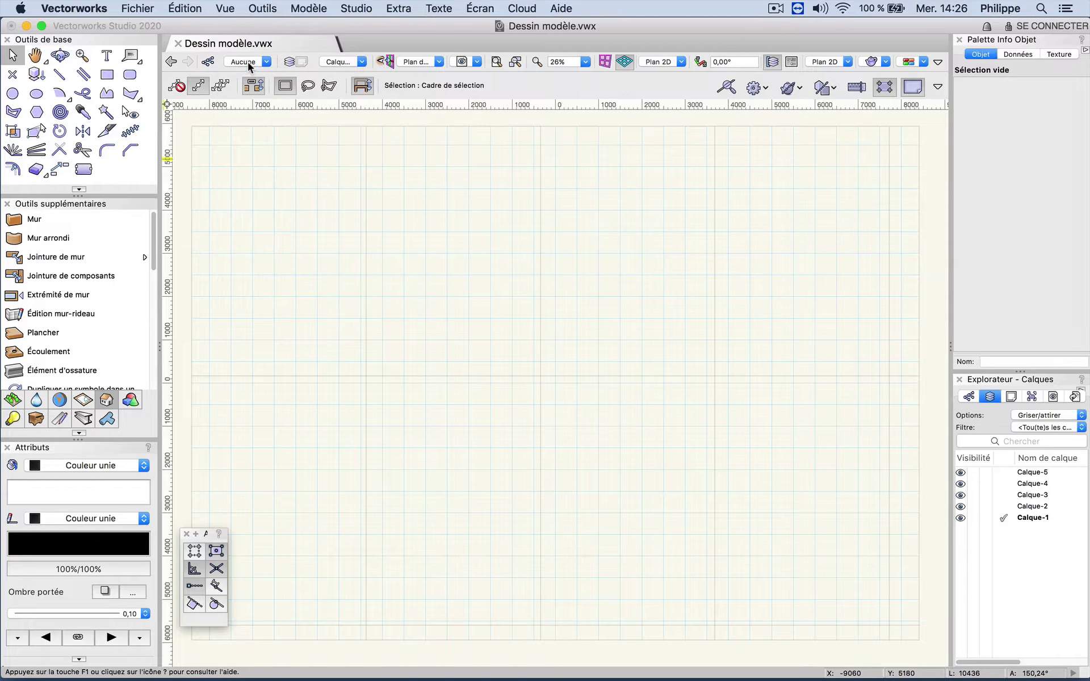
# Step: Review the design layers' organisation settings and the layers and sheets available for activation
pyautogui.click(295, 64)
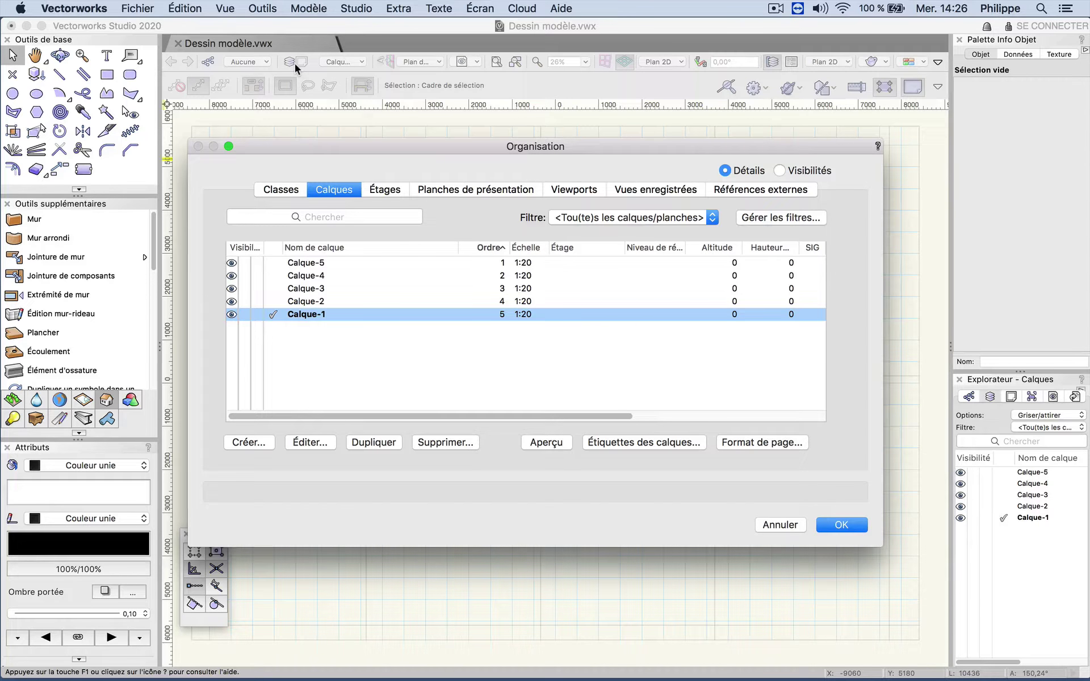
pyautogui.press('Return')
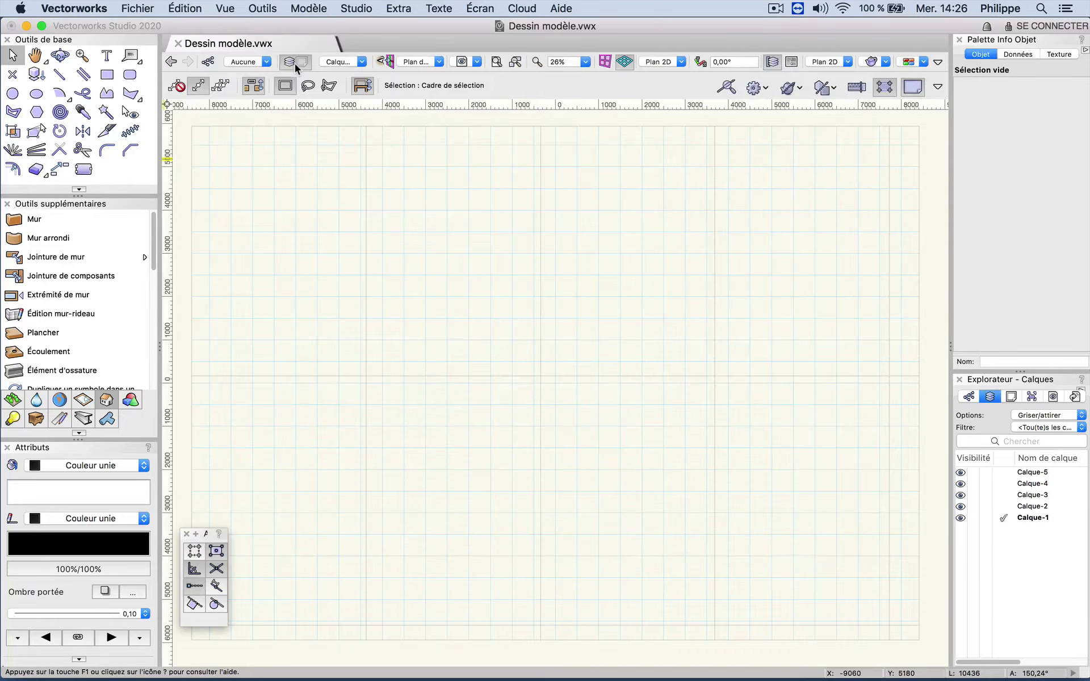
pyautogui.click(334, 63)
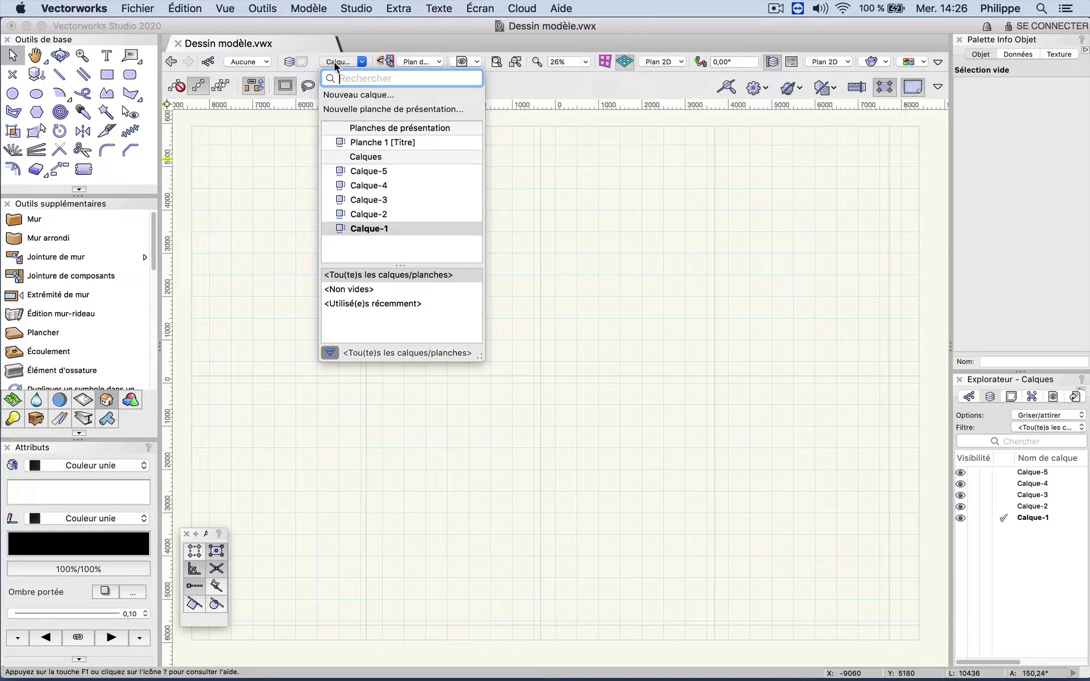
pyautogui.click(334, 63)
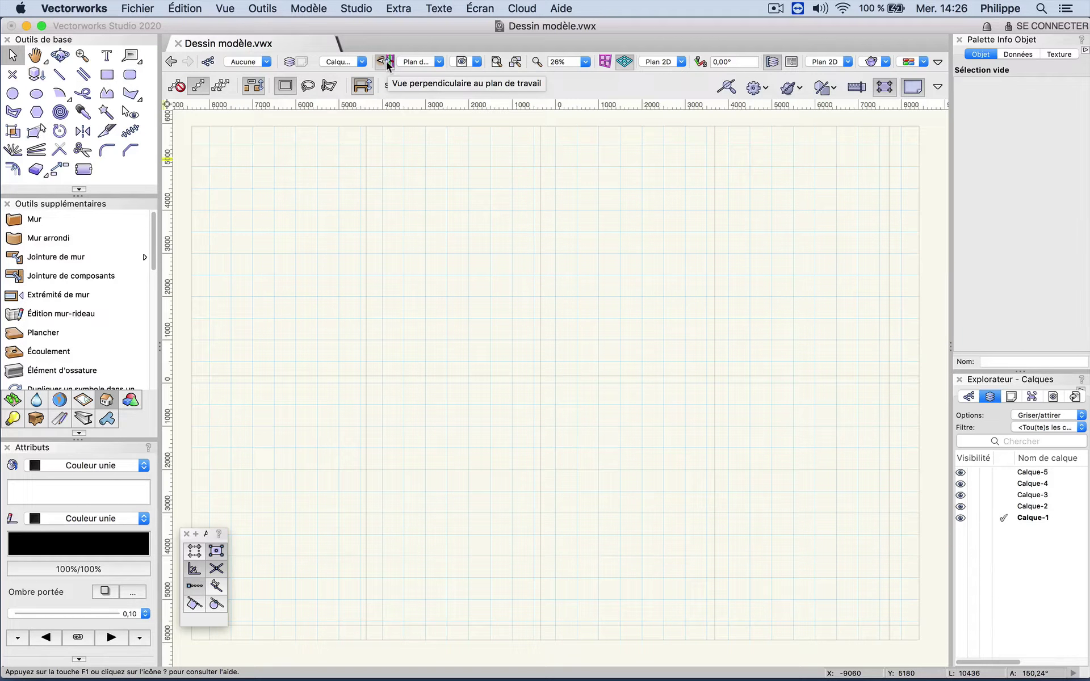
# Step: Review the available working planes and the document's saved views
pyautogui.click(414, 62)
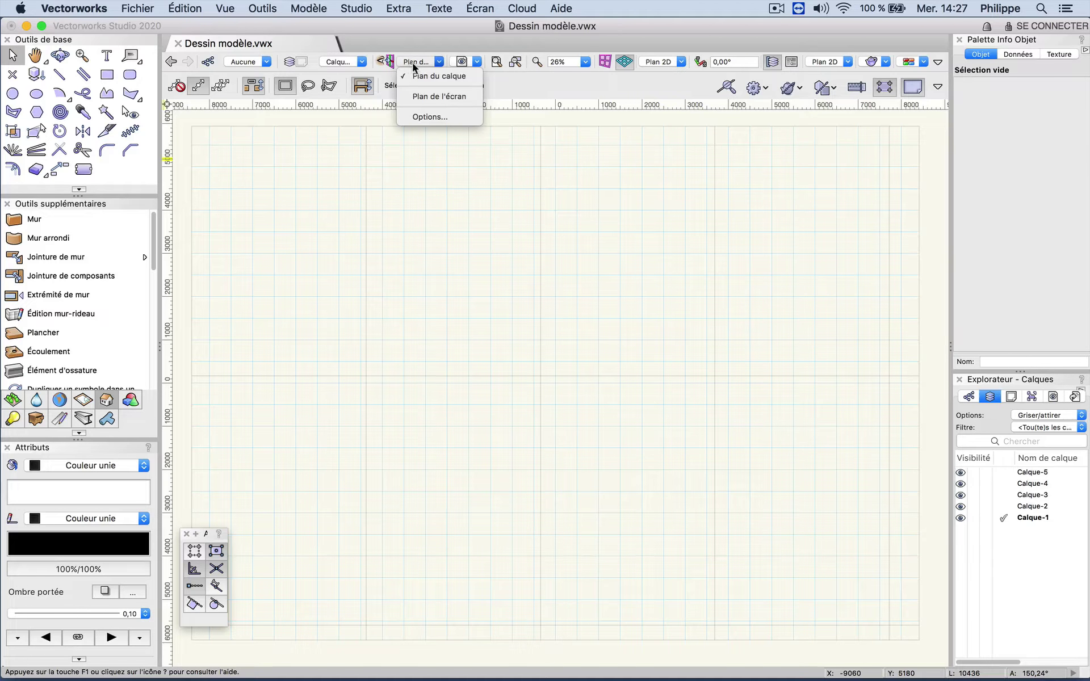
pyautogui.click(467, 62)
pyautogui.click(467, 61)
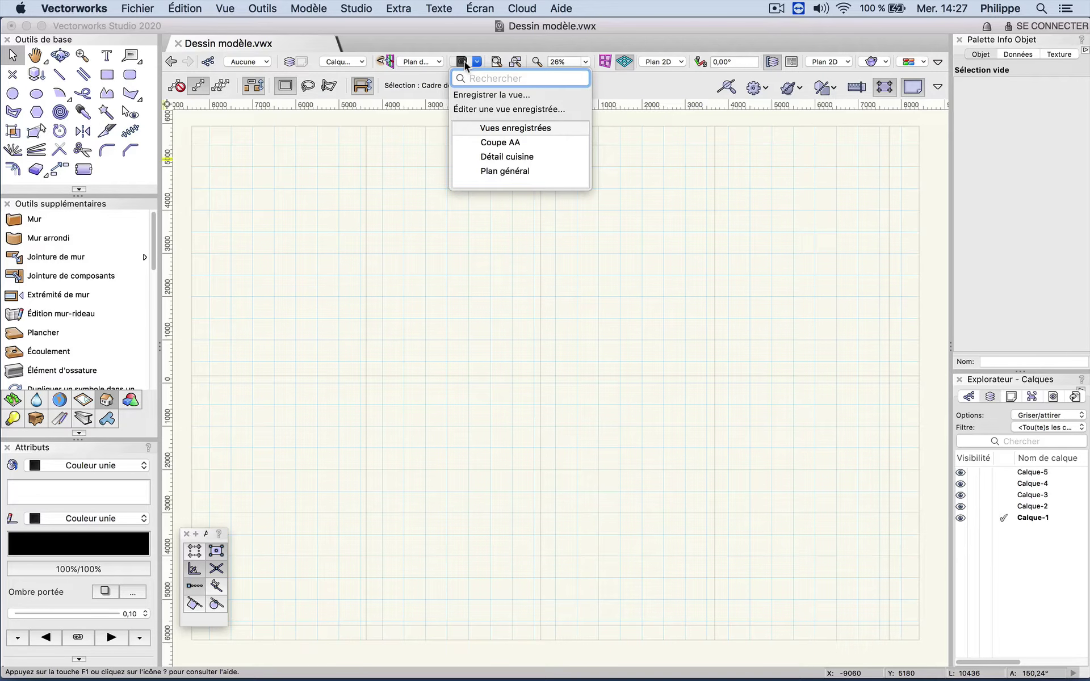
# Step: Fit the page to the window and review the preset zoom levels
pyautogui.click(496, 62)
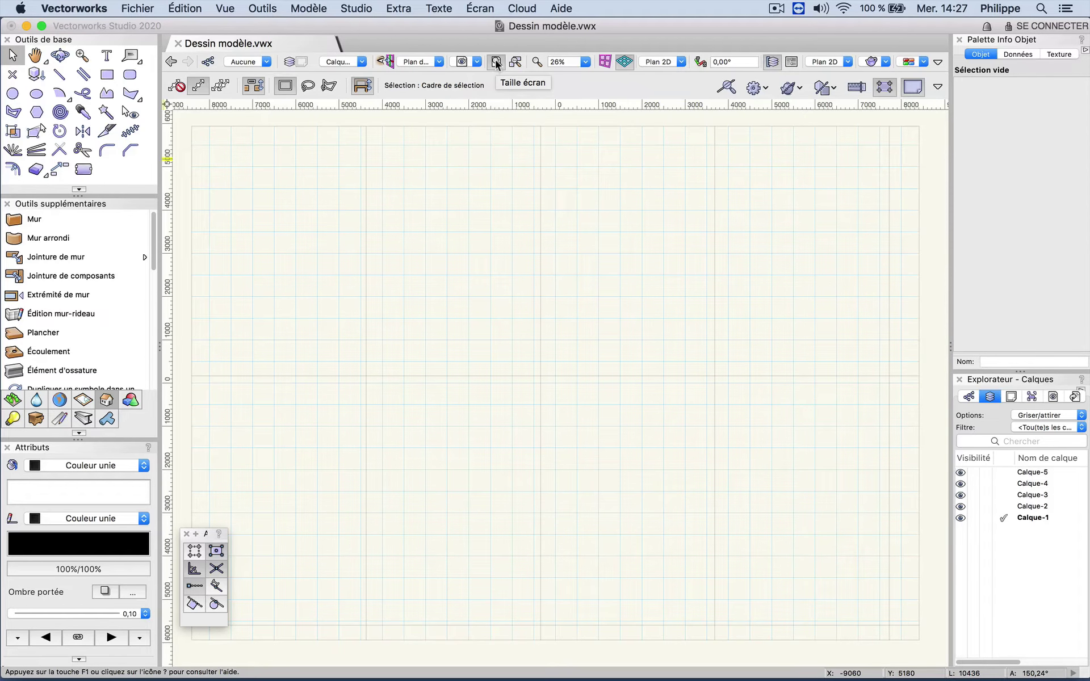
pyautogui.click(496, 61)
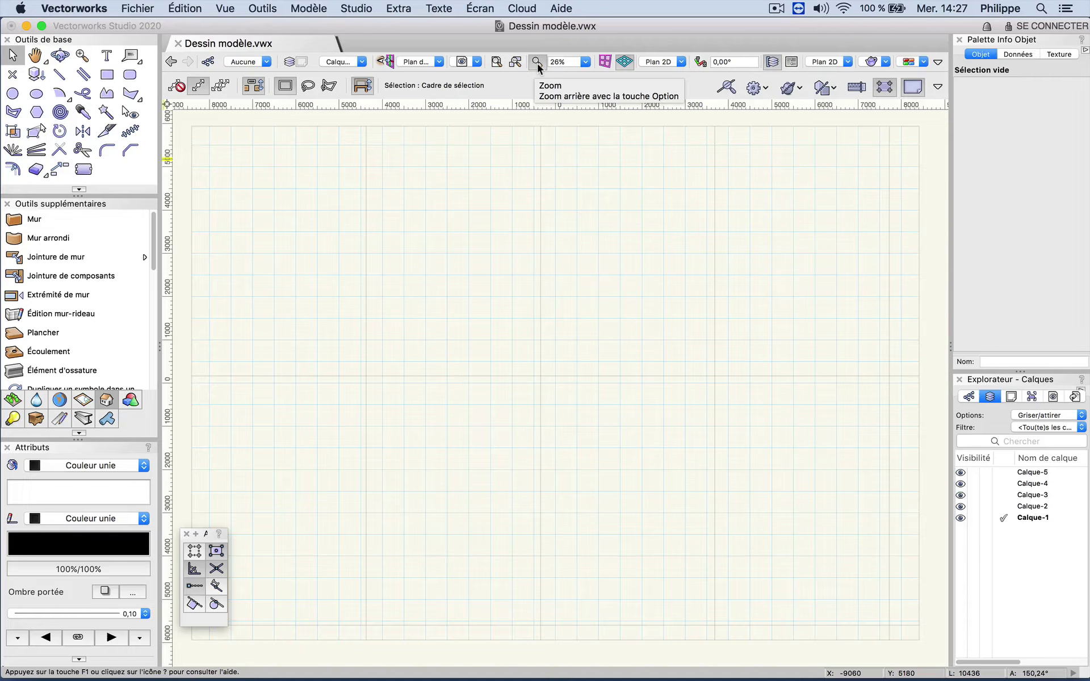
pyautogui.click(585, 62)
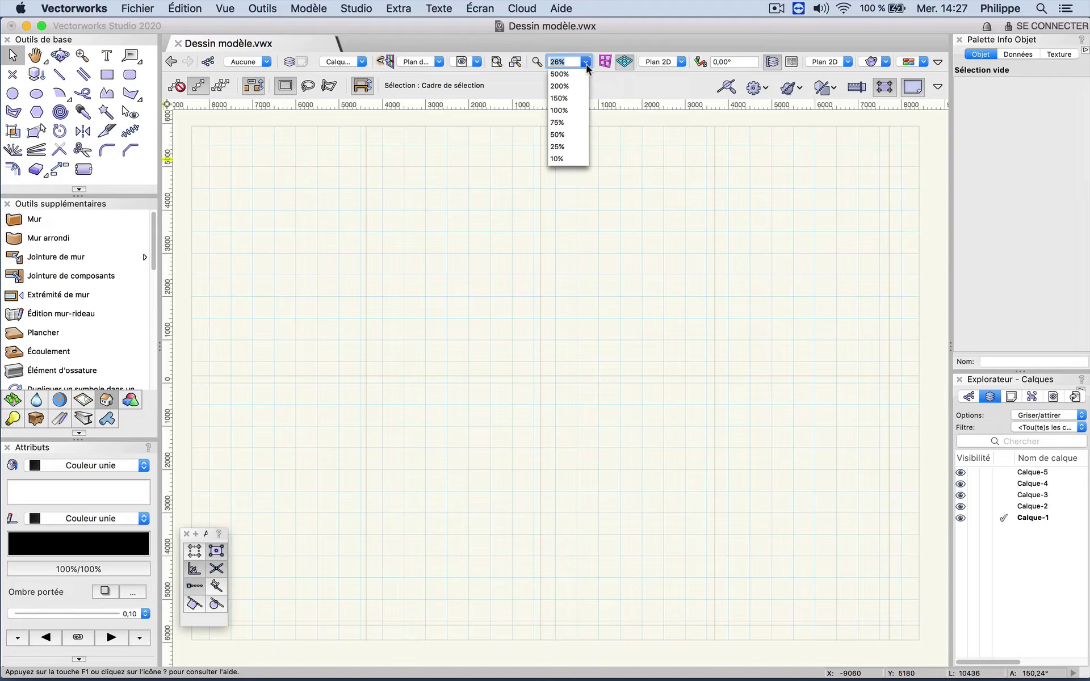
pyautogui.click(584, 62)
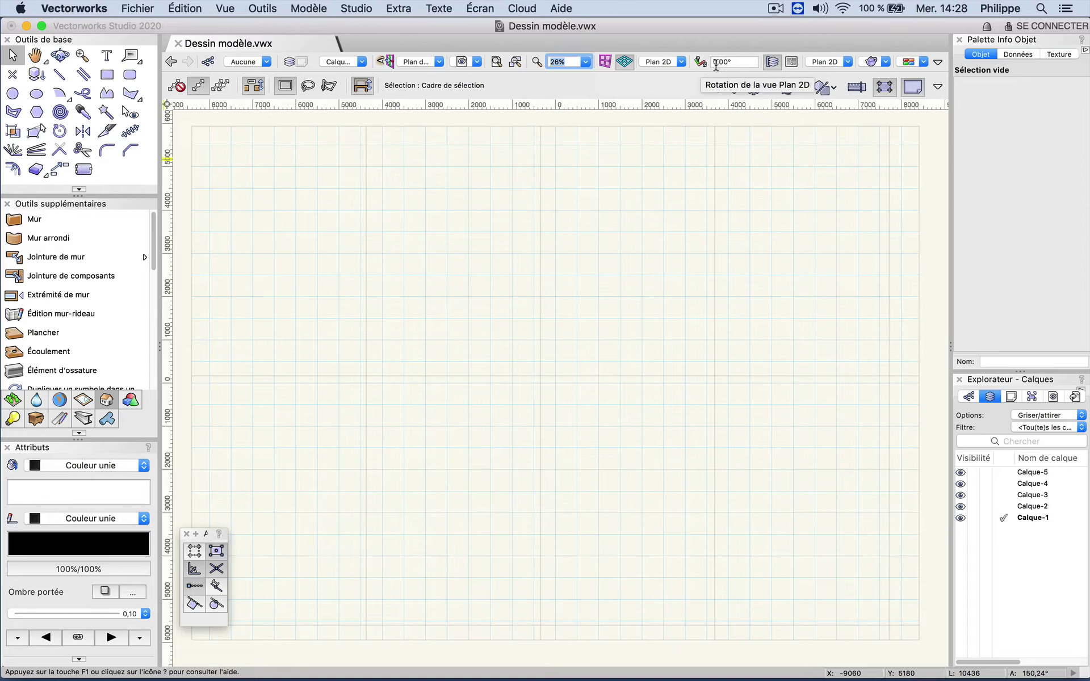
# Step: Preview the multi-pane layout, return to a single pane, and review the available projection types and render modes
pyautogui.click(791, 63)
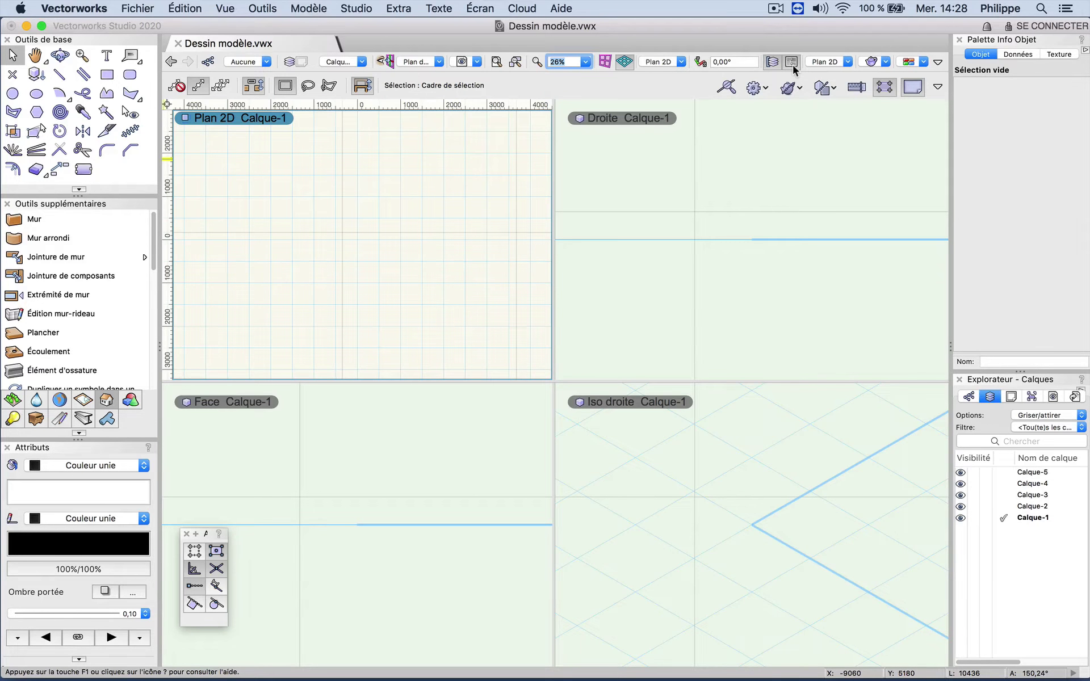
pyautogui.click(791, 62)
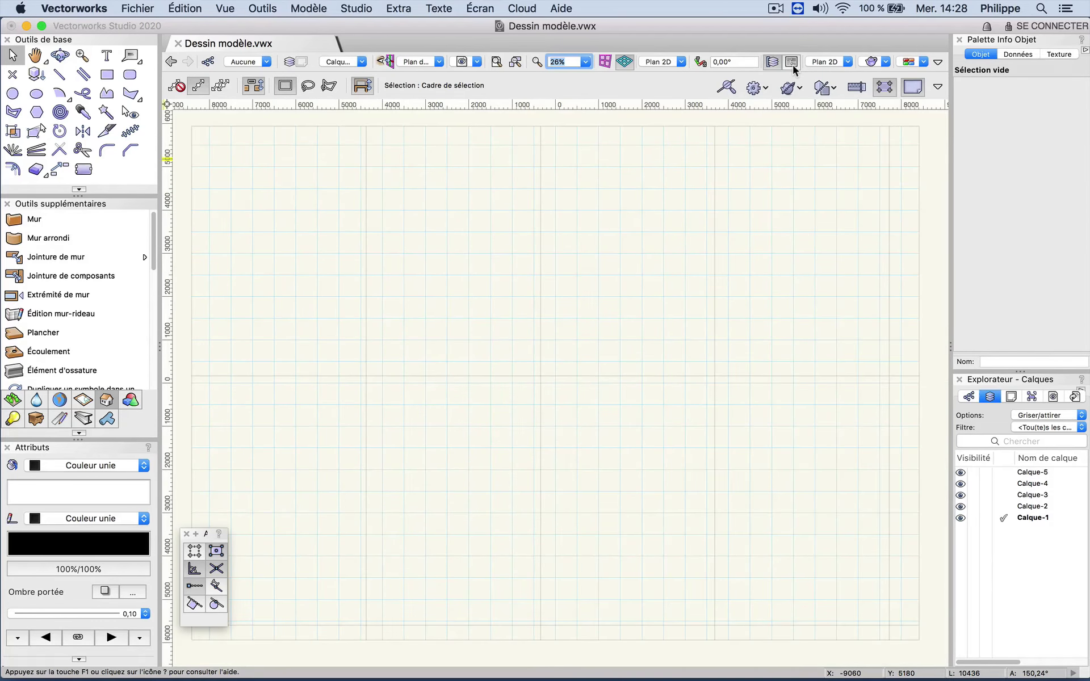
pyautogui.click(826, 61)
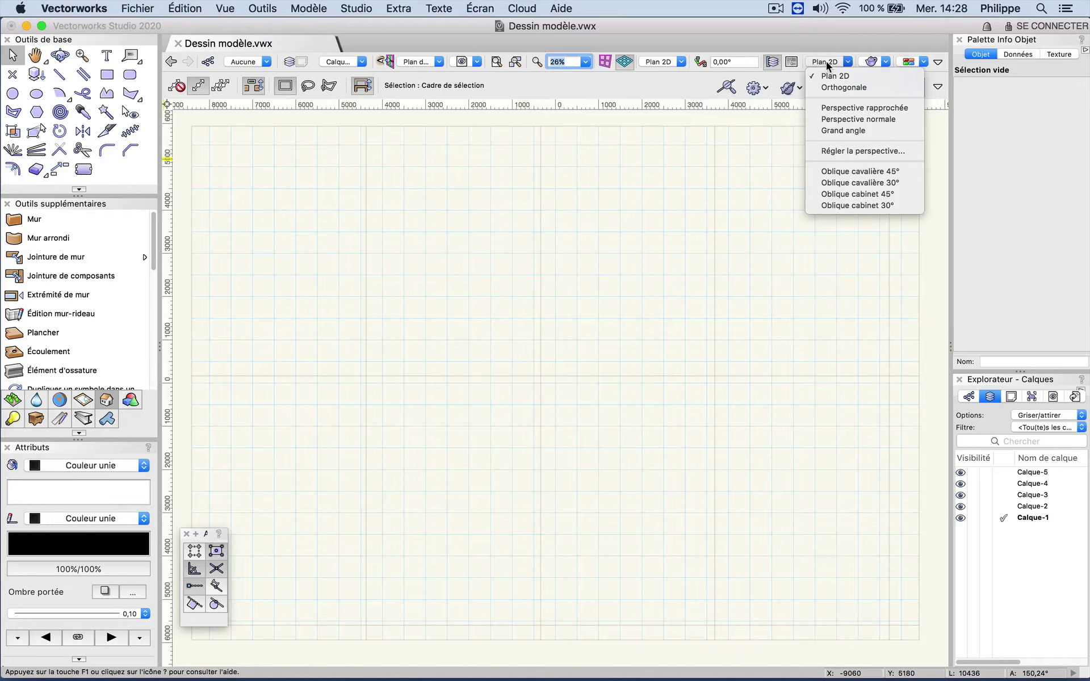
pyautogui.click(826, 62)
pyautogui.click(871, 62)
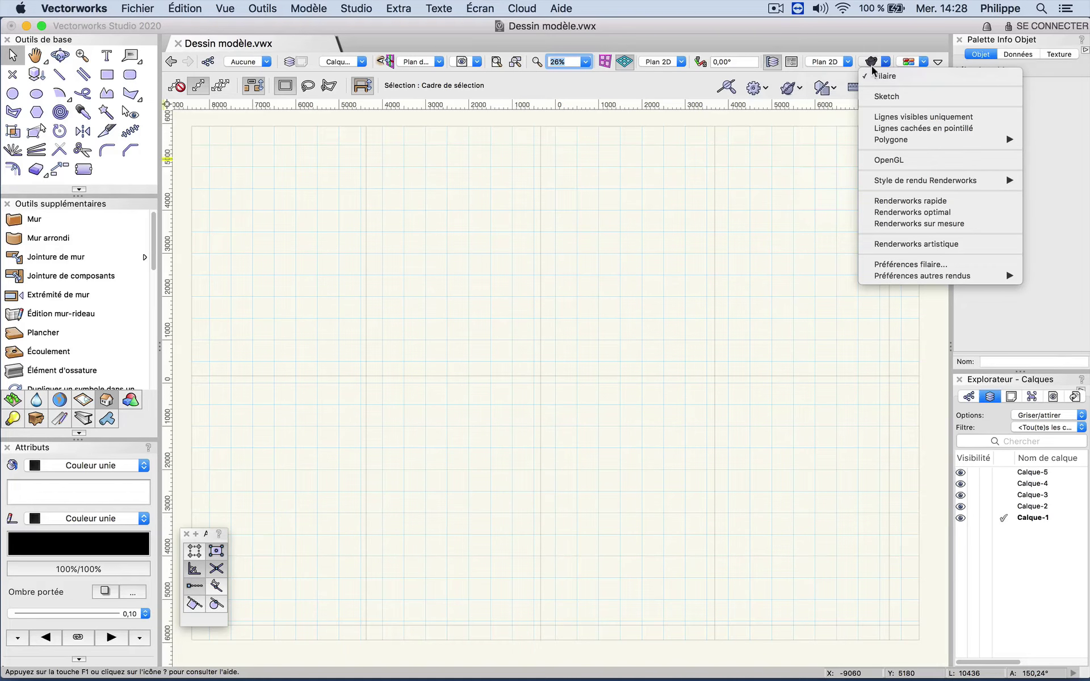
# Step: Add the Échelle (scale) control to the view bar
pyautogui.click(938, 63)
pyautogui.click(938, 62)
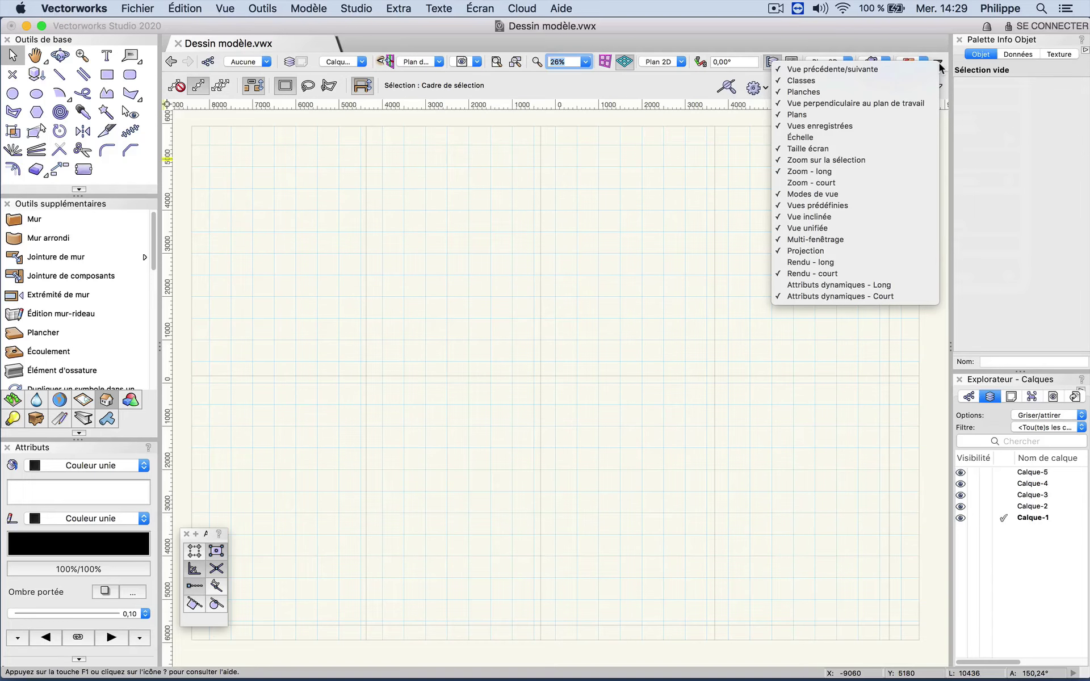
pyautogui.click(866, 138)
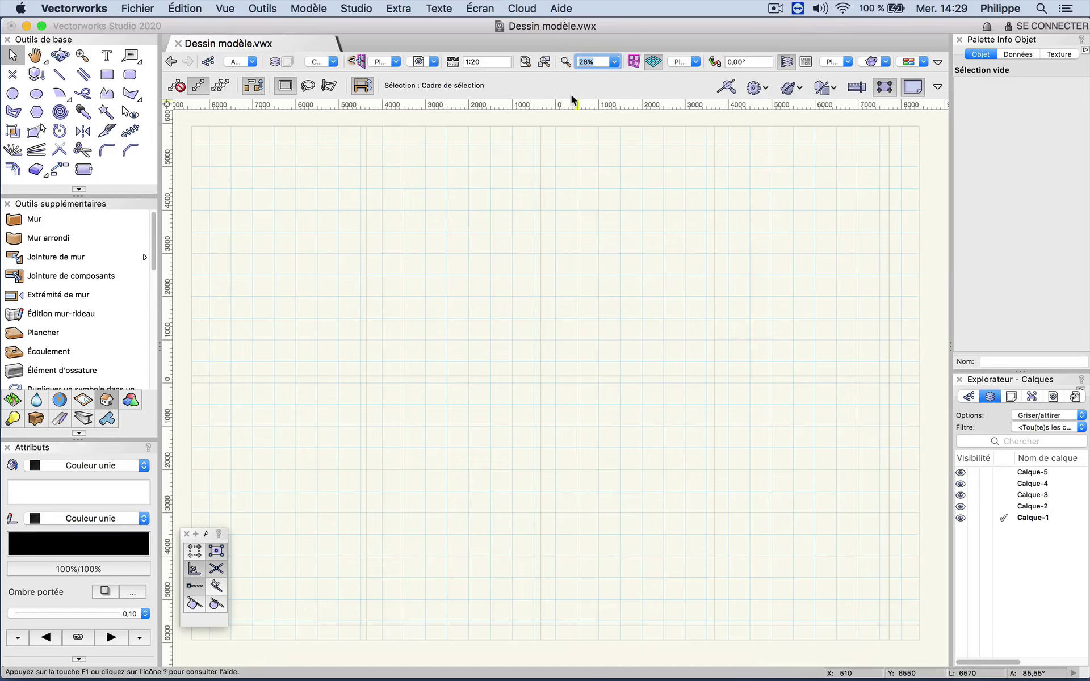
# Step: Activate the Rectangle tool and add the Fond noir (black background) option to the quick preferences
pyautogui.click(110, 78)
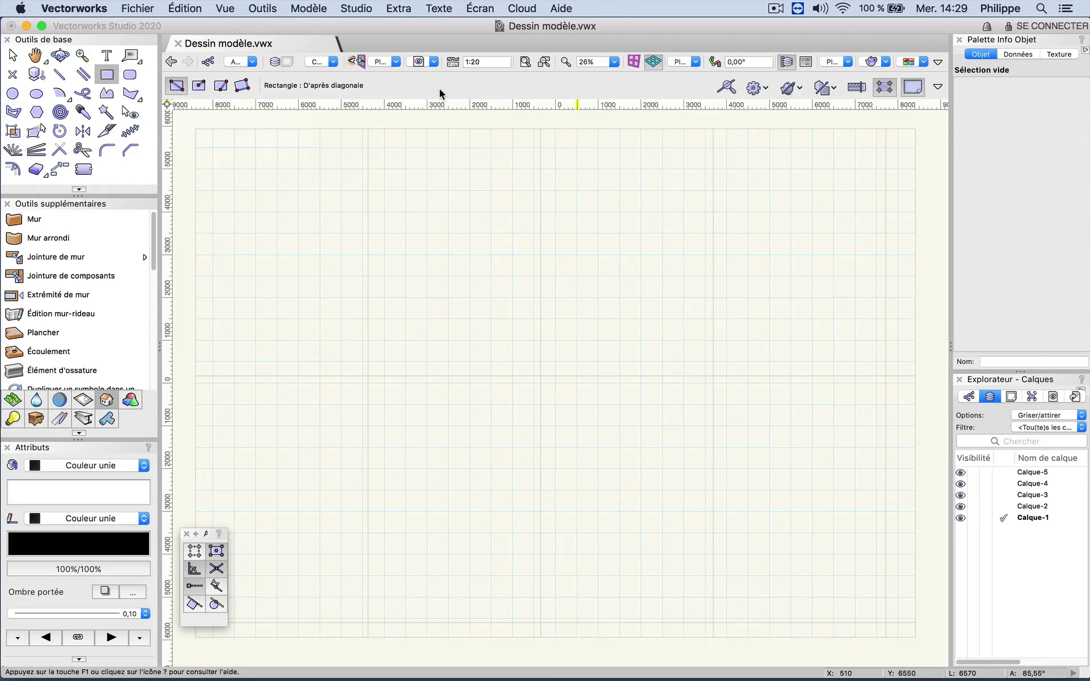
pyautogui.click(938, 89)
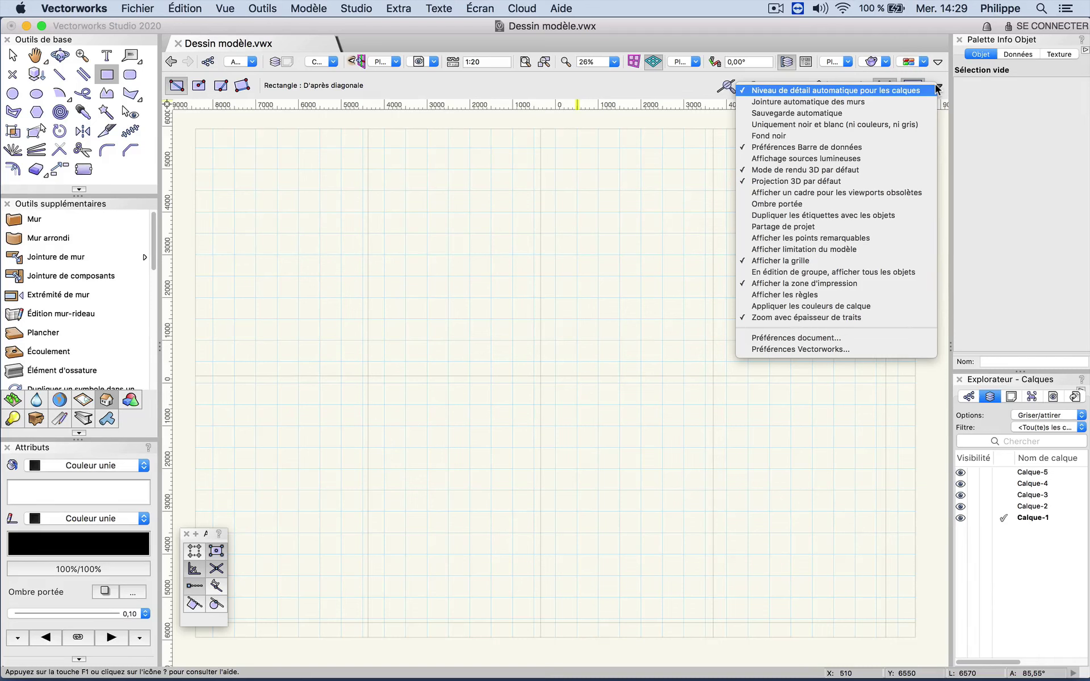
pyautogui.click(833, 134)
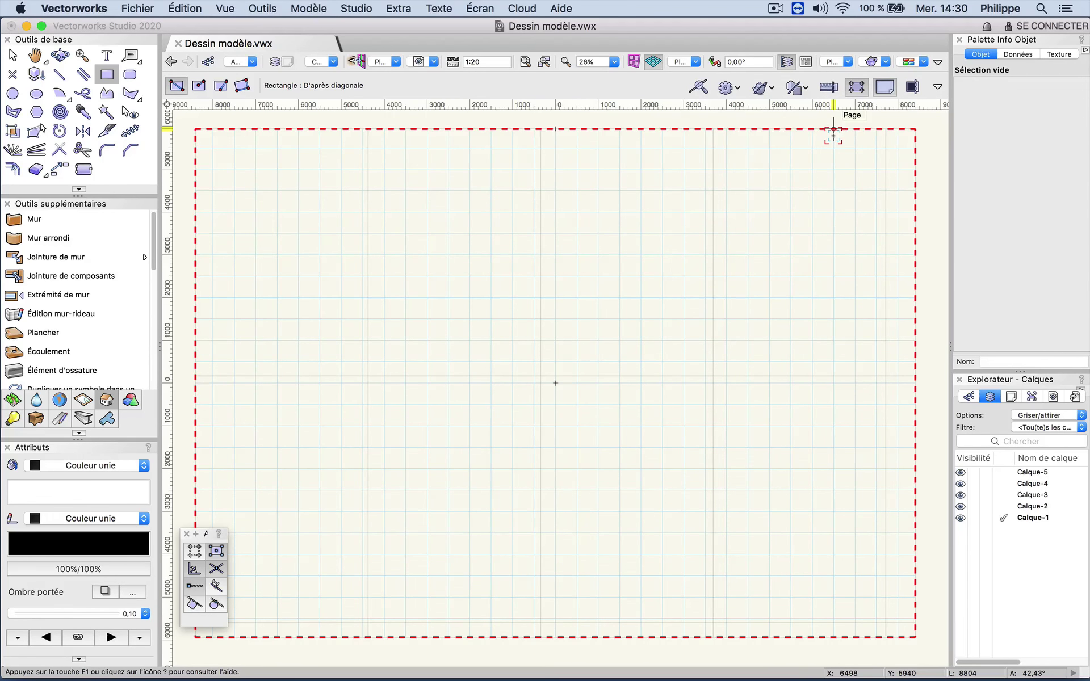
# Step: Preview the drawing on a black background, restore the light background, and reopen the list of available quick preferences
pyautogui.click(911, 87)
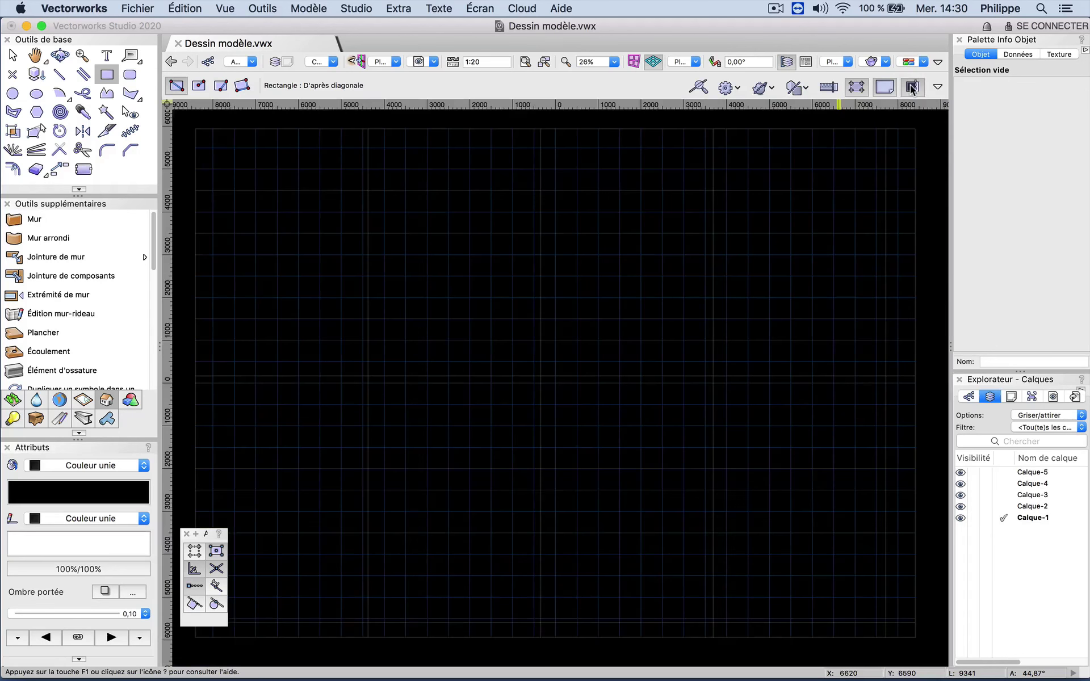
pyautogui.click(910, 87)
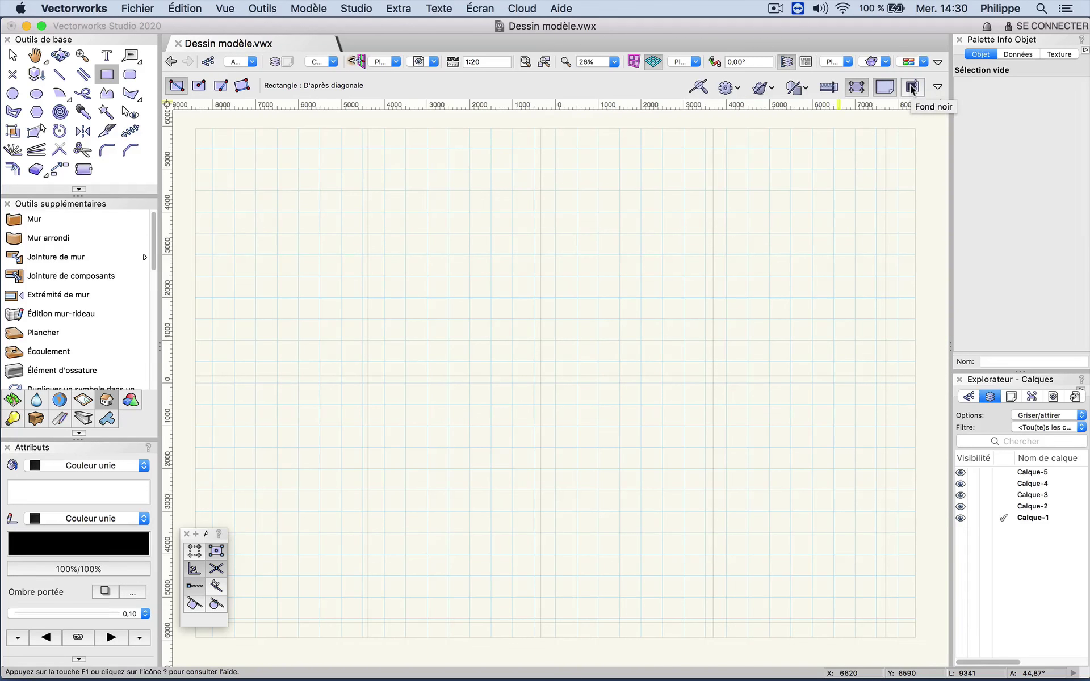
pyautogui.click(937, 86)
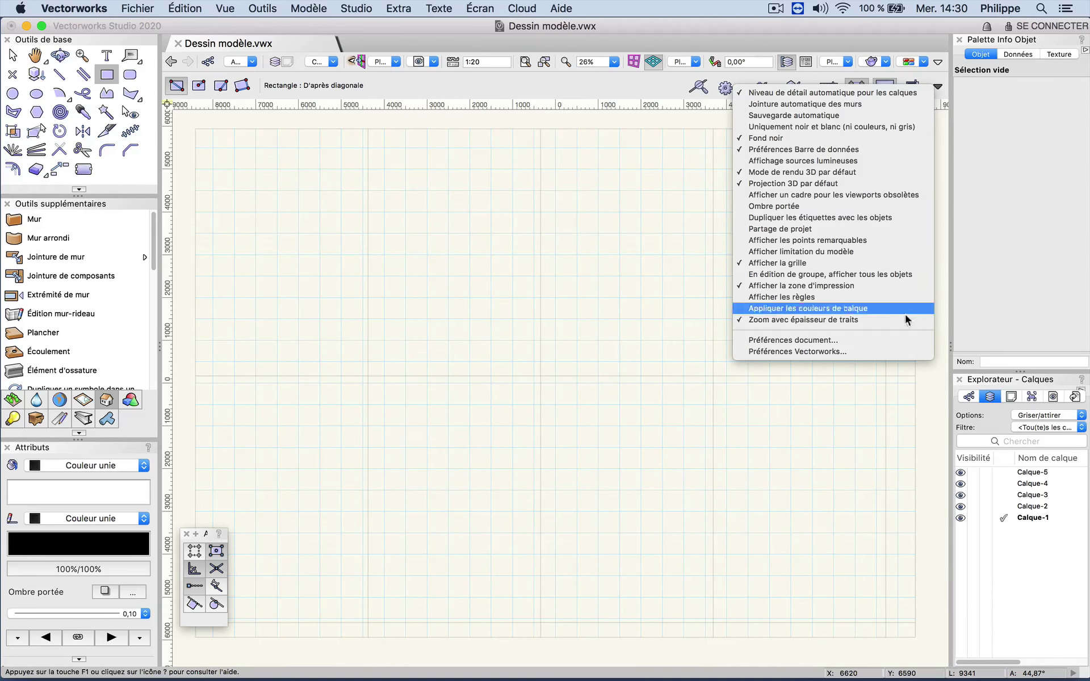